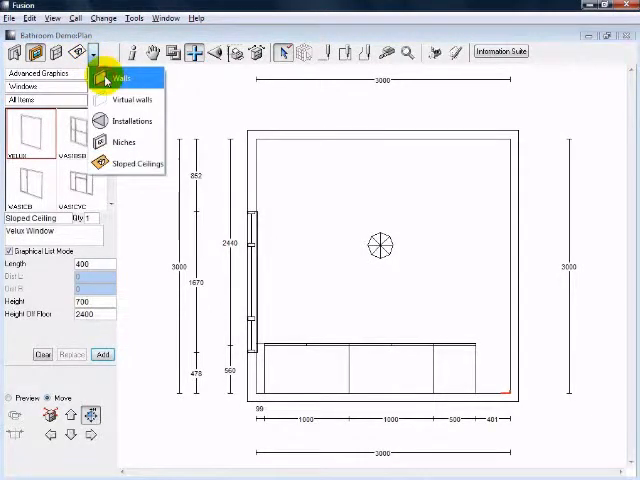
- Place a Sloped Ceiling element along the bottom wall of the bathroom plan
left_click(105, 78)
left_click(92, 55)
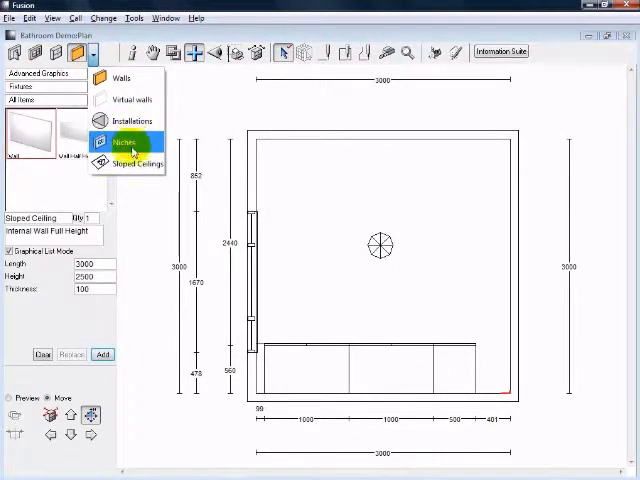
left_click(136, 164)
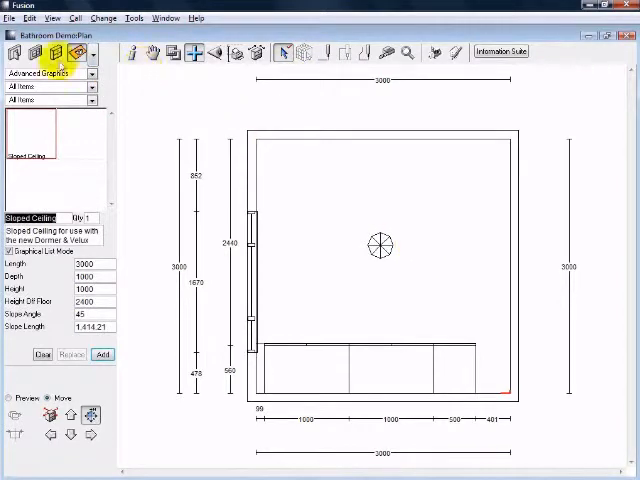
left_click_drag(38, 143, 436, 373)
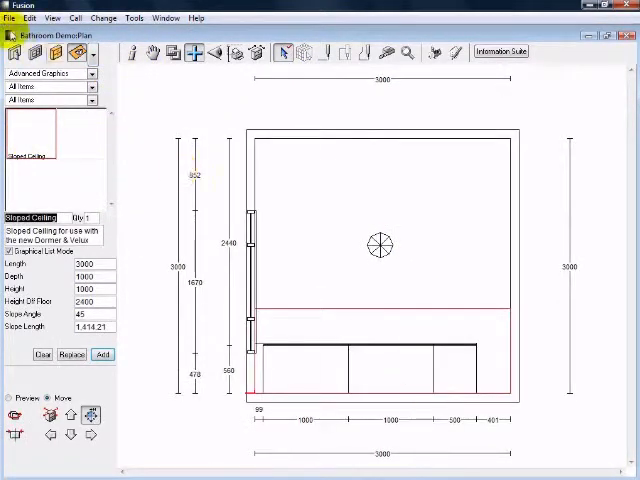
- Show the room in 3D perspective to check the new ceiling
left_click(52, 18)
left_click(103, 104)
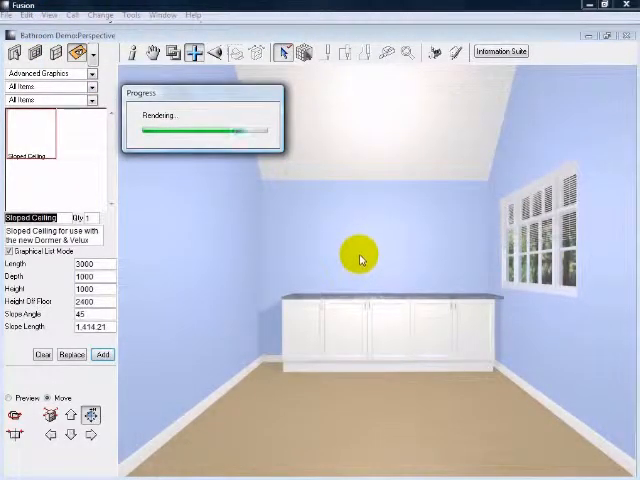
- Select the back wall in the render and return to plan view
left_click(360, 256)
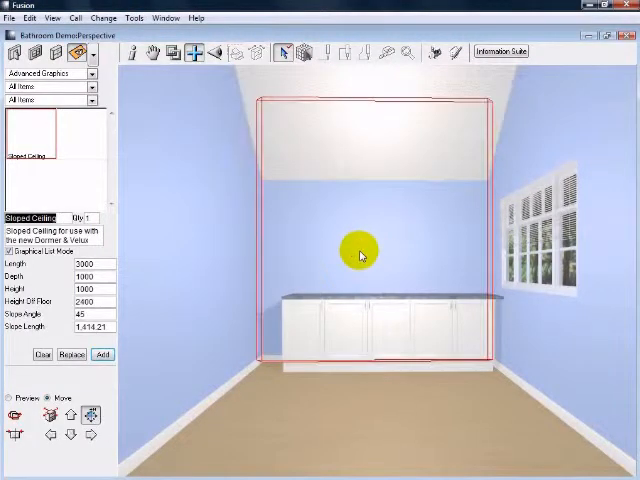
left_click(52, 18)
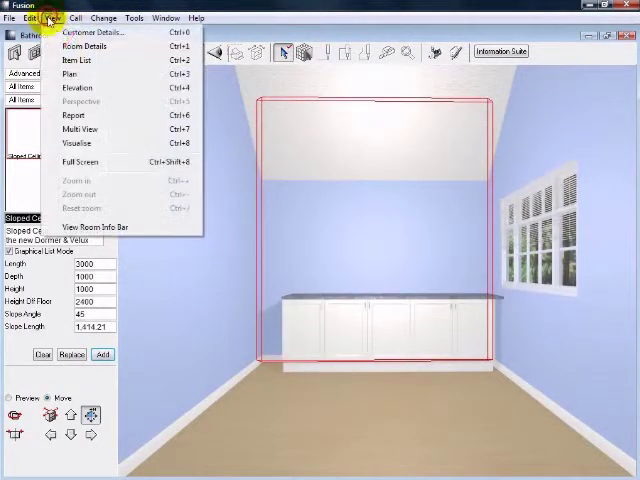
left_click(75, 80)
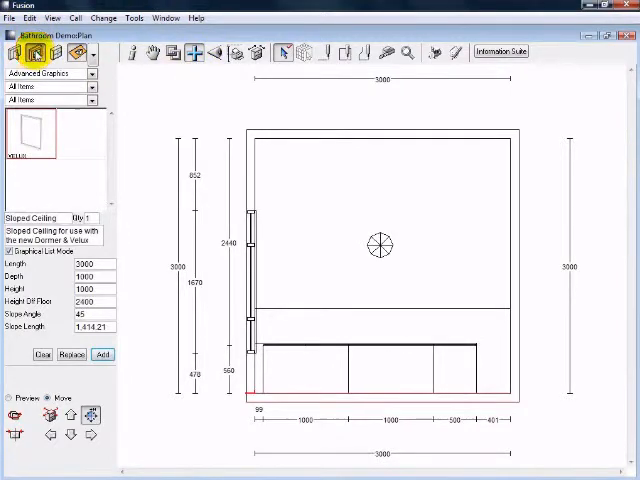
- Add a 1670-wide WAS1BSB window on the back wall, 830 and 500 from the side walls
left_click(35, 53)
left_click(78, 135)
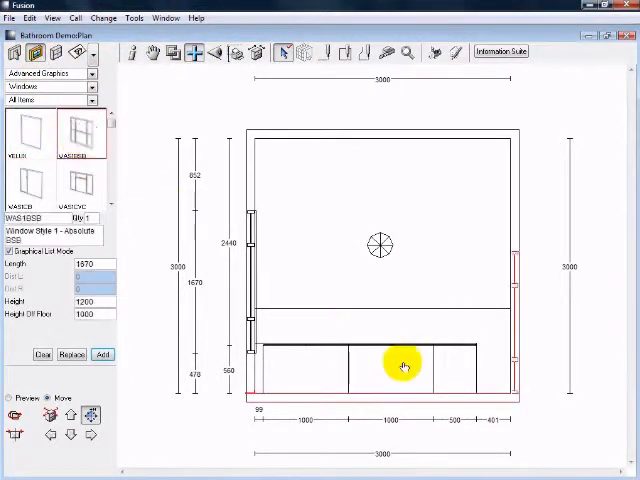
left_click_drag(405, 365, 330, 408)
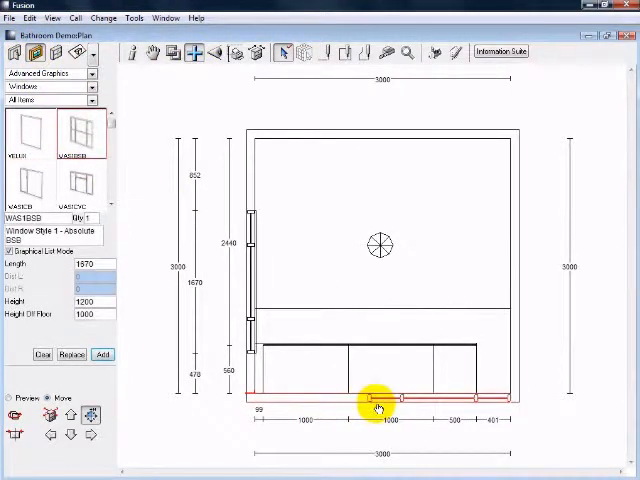
left_click(370, 405)
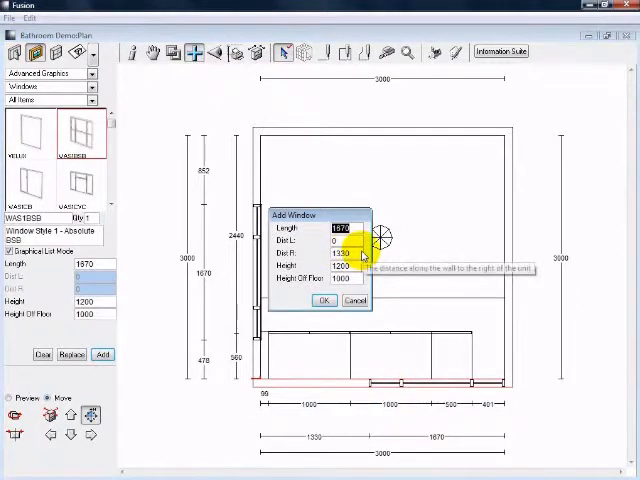
left_click(342, 241)
type("500")
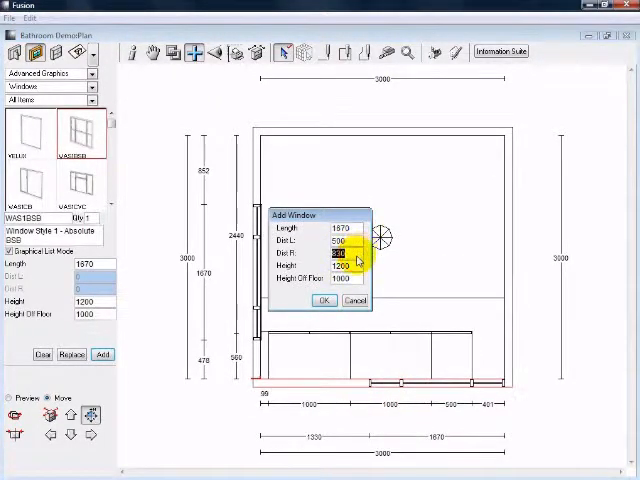
left_click(324, 301)
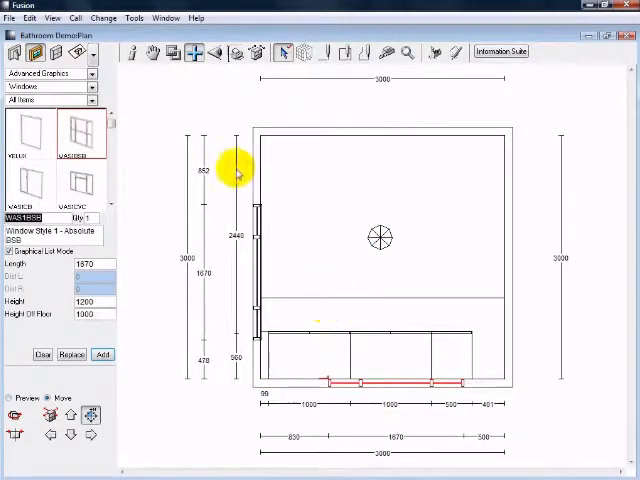
- Check the new window in 3D perspective, then head back toward another view
left_click(52, 18)
left_click(80, 100)
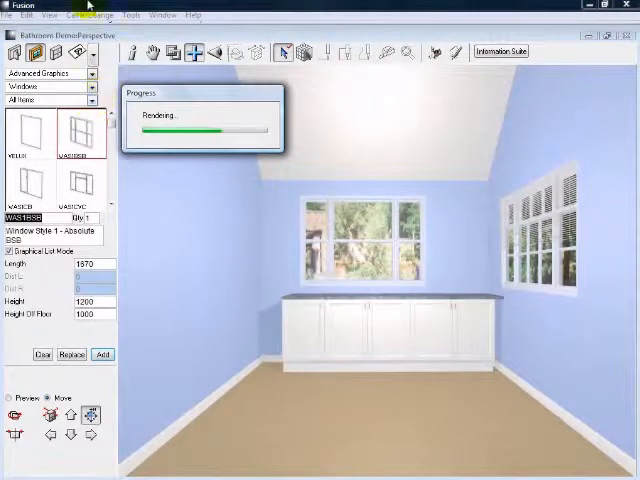
left_click(52, 18)
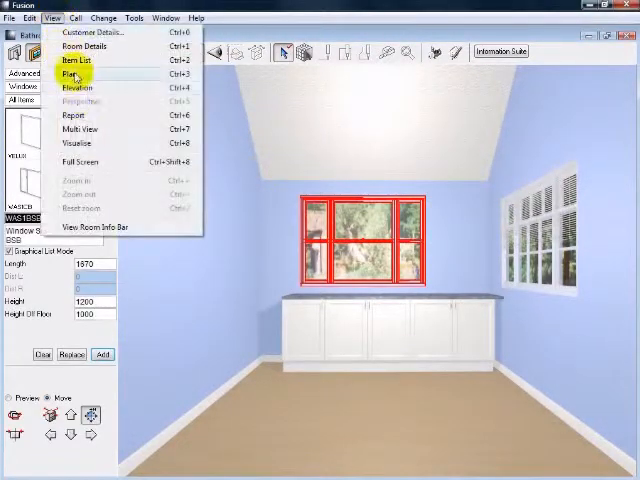
- In elevation, move the back-wall window up 500 so it sits 1500 off the floor
left_click(80, 90)
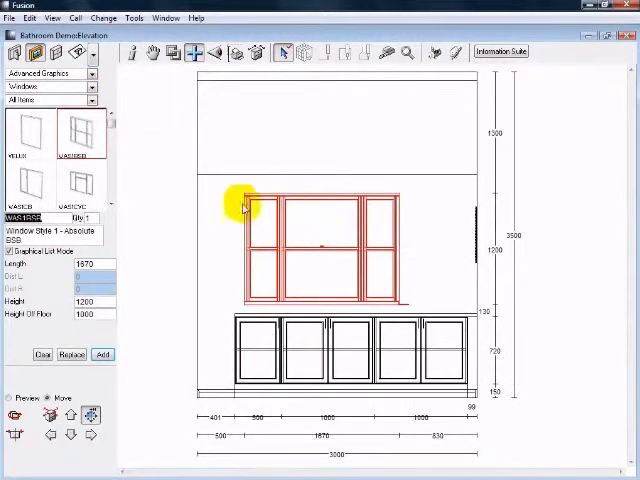
left_click(152, 52)
left_click(54, 90)
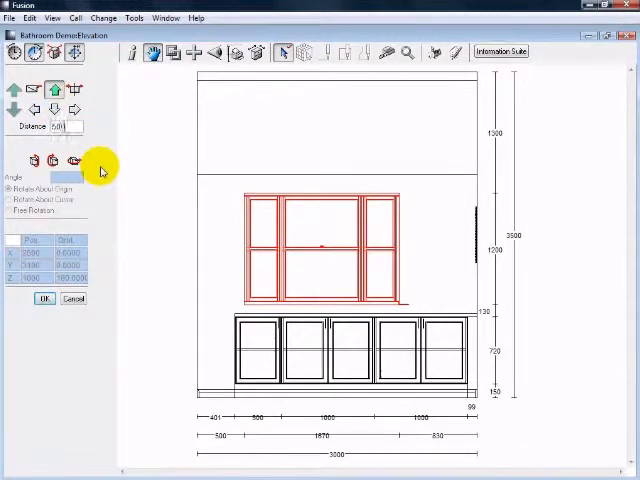
key("Return")
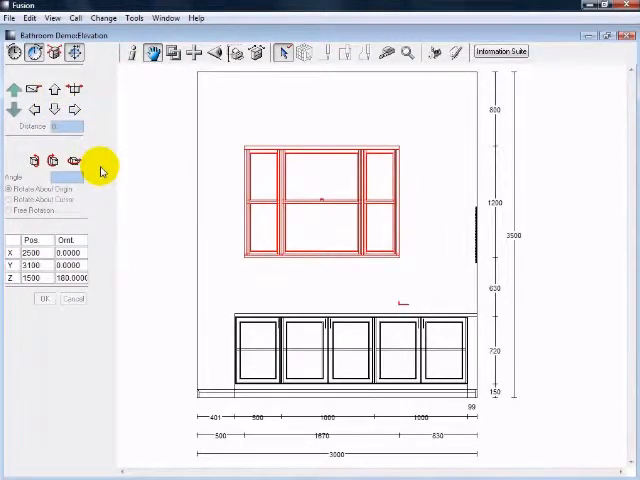
- Switch to 3D perspective to see the raised window
left_click(52, 18)
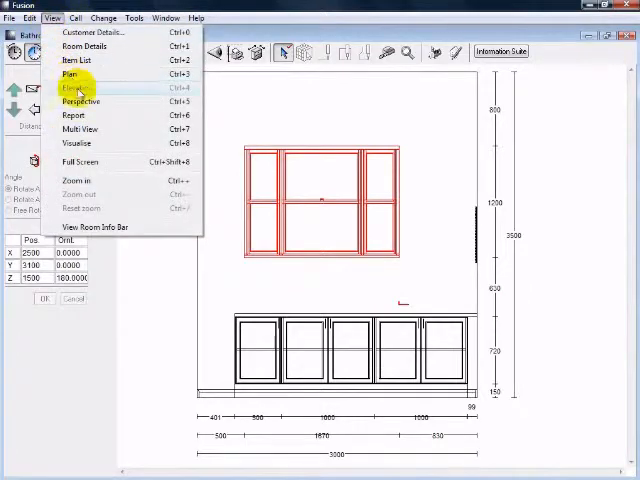
left_click(80, 100)
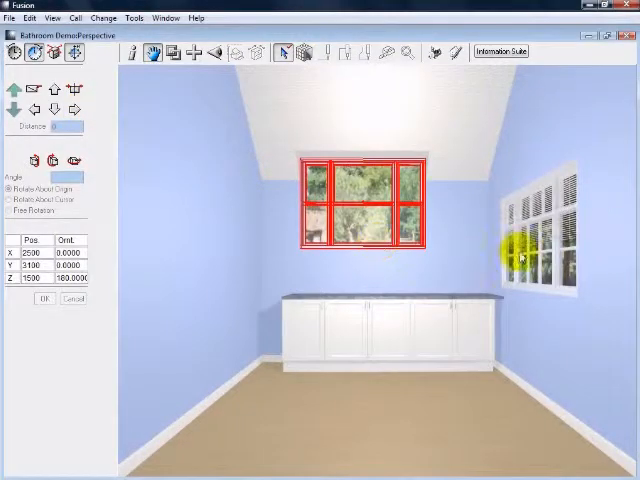
- Select the back wall in perspective and show the 3D camera settings
left_click(468, 232)
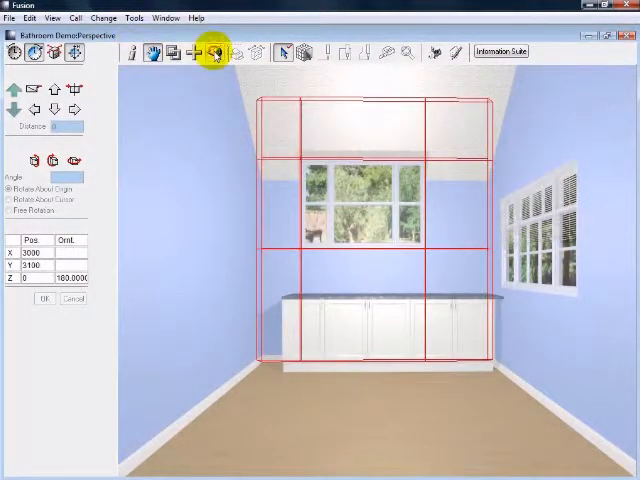
left_click(214, 52)
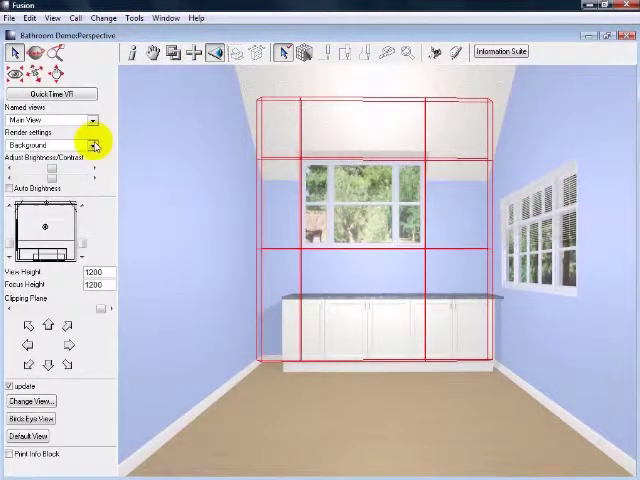
- Aim the perspective straight at the window wall with view height 1250 and re-render
left_click(31, 401)
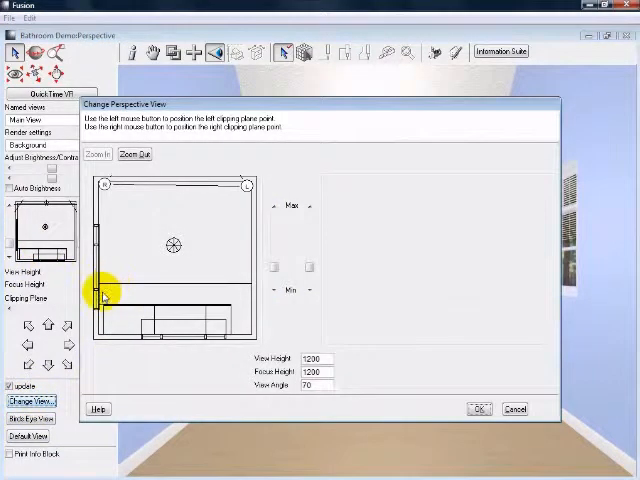
left_click(103, 265)
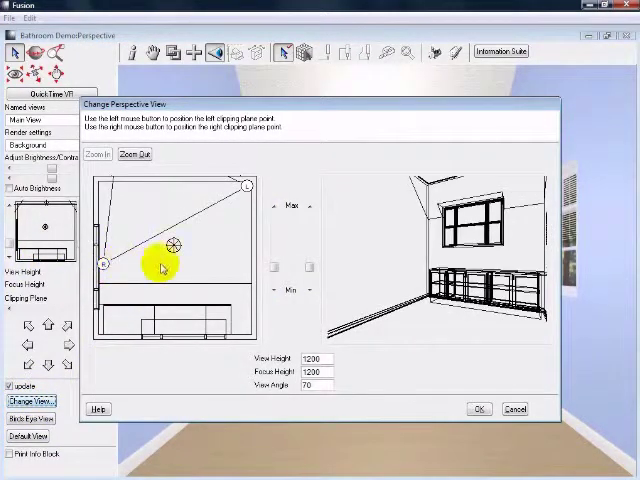
right_click(243, 268)
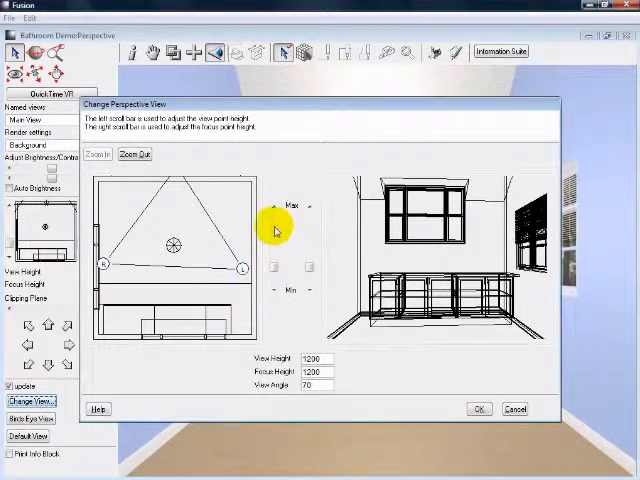
left_click_drag(275, 212, 273, 290)
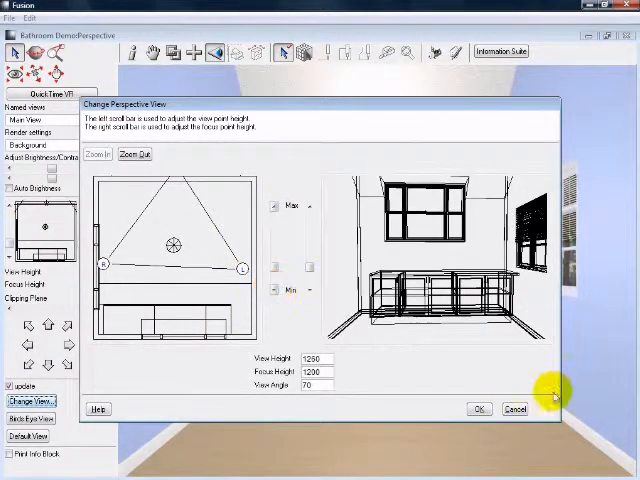
left_click(478, 410)
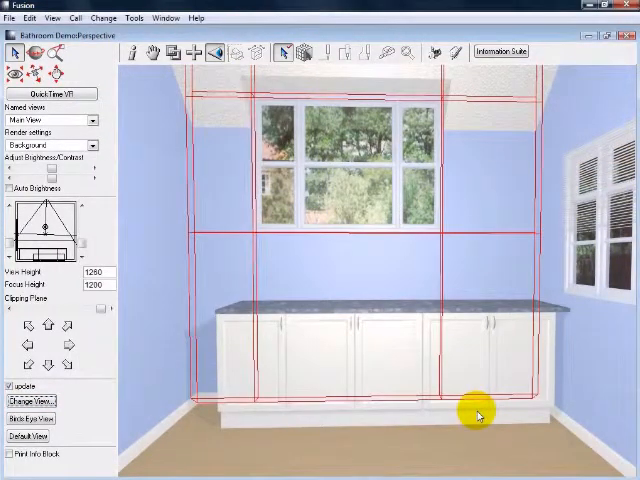
left_click(52, 18)
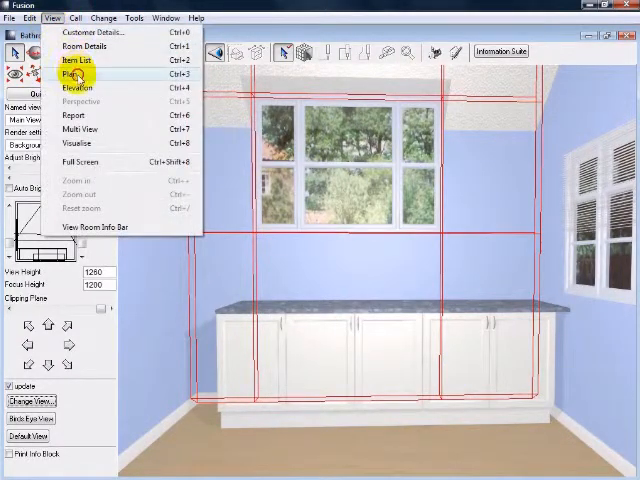
- Delete the small fixtures along the bottom wall in plan and show that wall's elevation
left_click(74, 74)
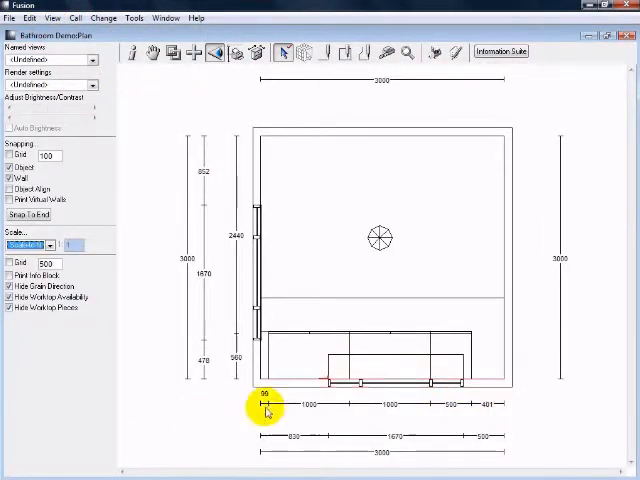
left_click_drag(318, 365, 488, 406)
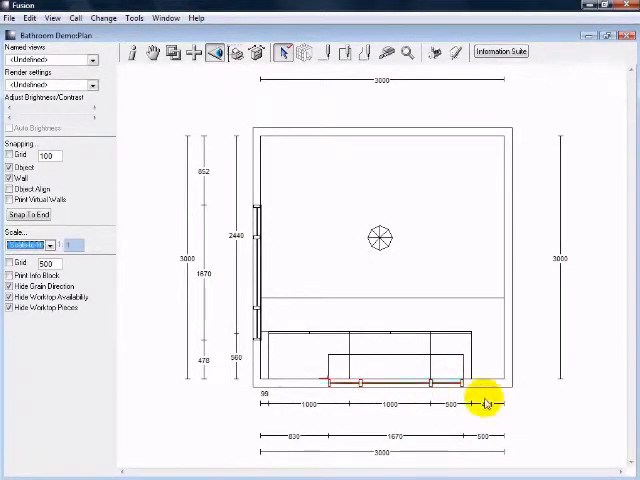
key("Delete")
left_click(52, 18)
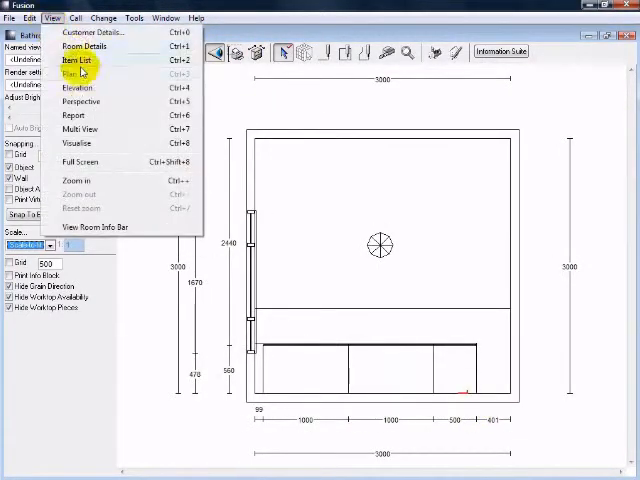
left_click(80, 87)
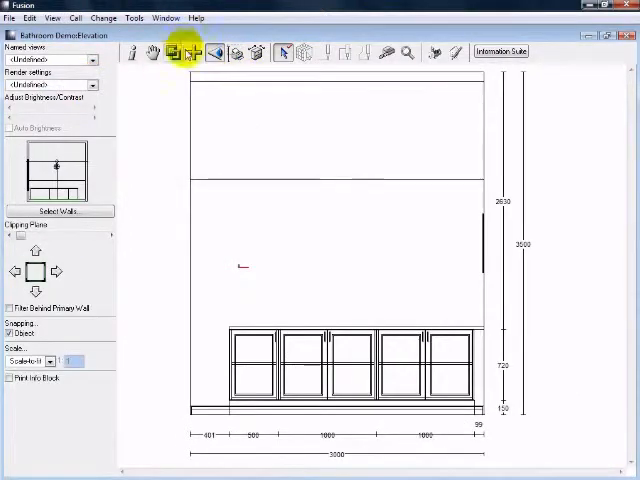
- Place a 400 × 700 Velux window high on the wall inside the sloped-ceiling band
left_click(196, 53)
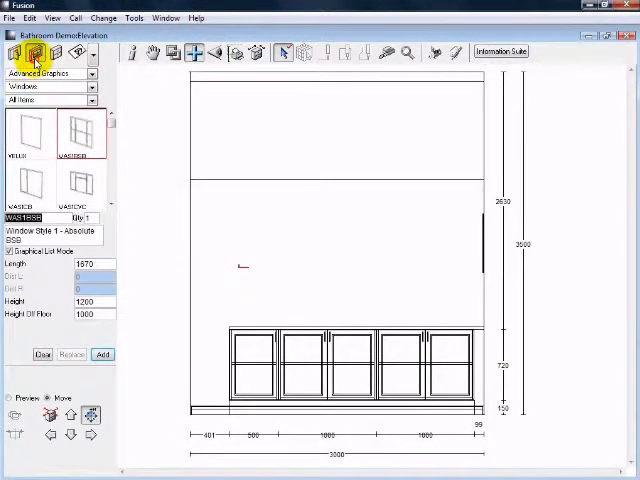
left_click_drag(24, 140, 318, 140)
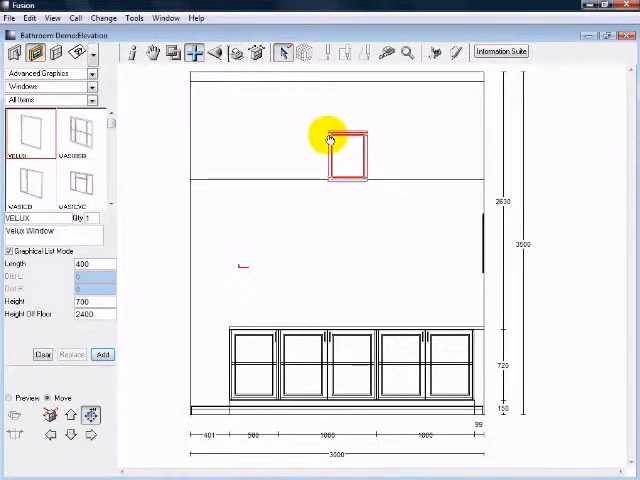
left_click(329, 138)
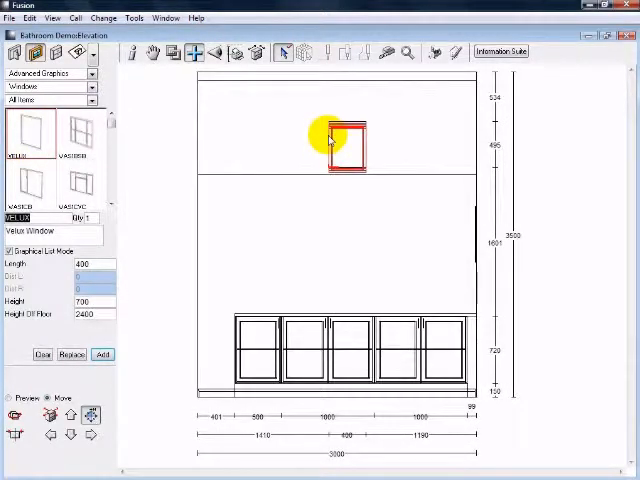
- Switch to the rendered 3D perspective to view the skylight
left_click(52, 18)
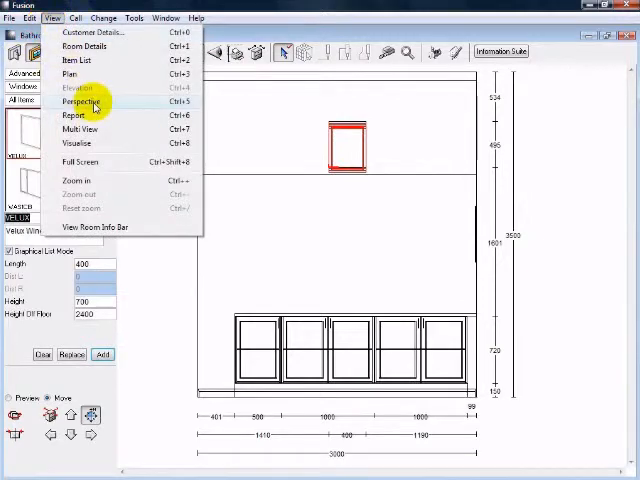
left_click(80, 103)
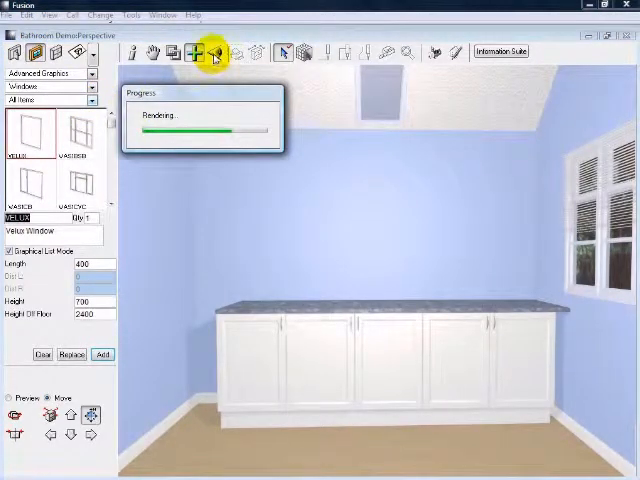
- Reposition both clipping points higher for a new camera angle, re-render and deselect the skylight
left_click(215, 54)
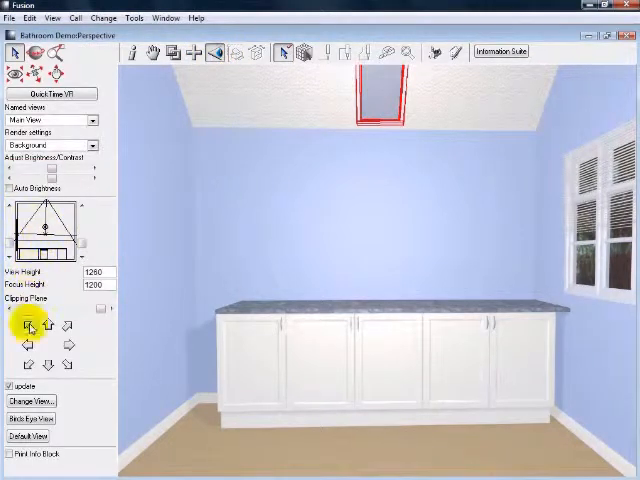
left_click(32, 401)
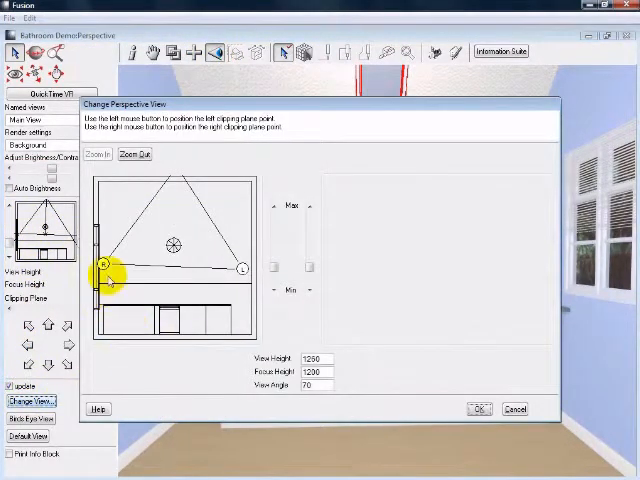
left_click_drag(104, 268, 103, 205)
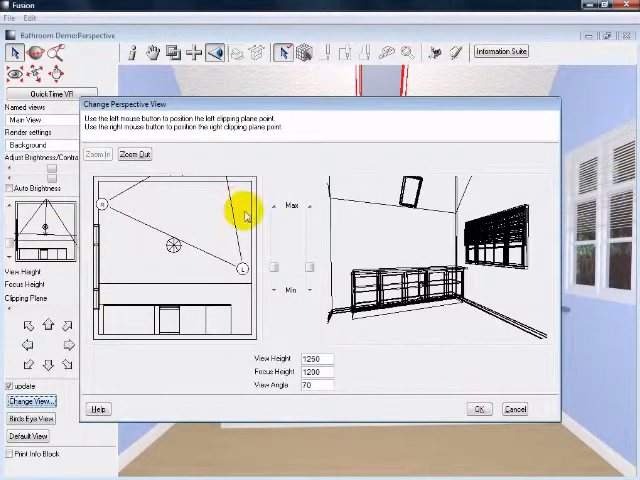
right_click(245, 212)
left_click(479, 409)
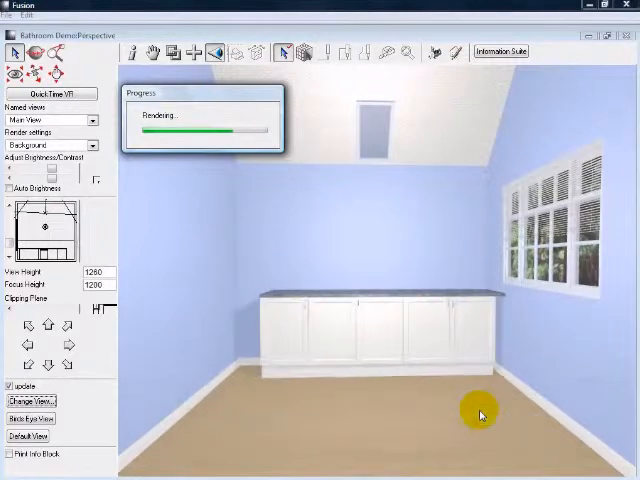
left_click(480, 413)
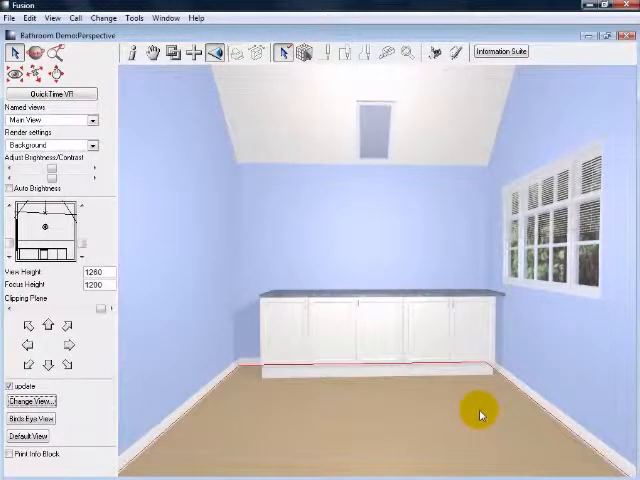